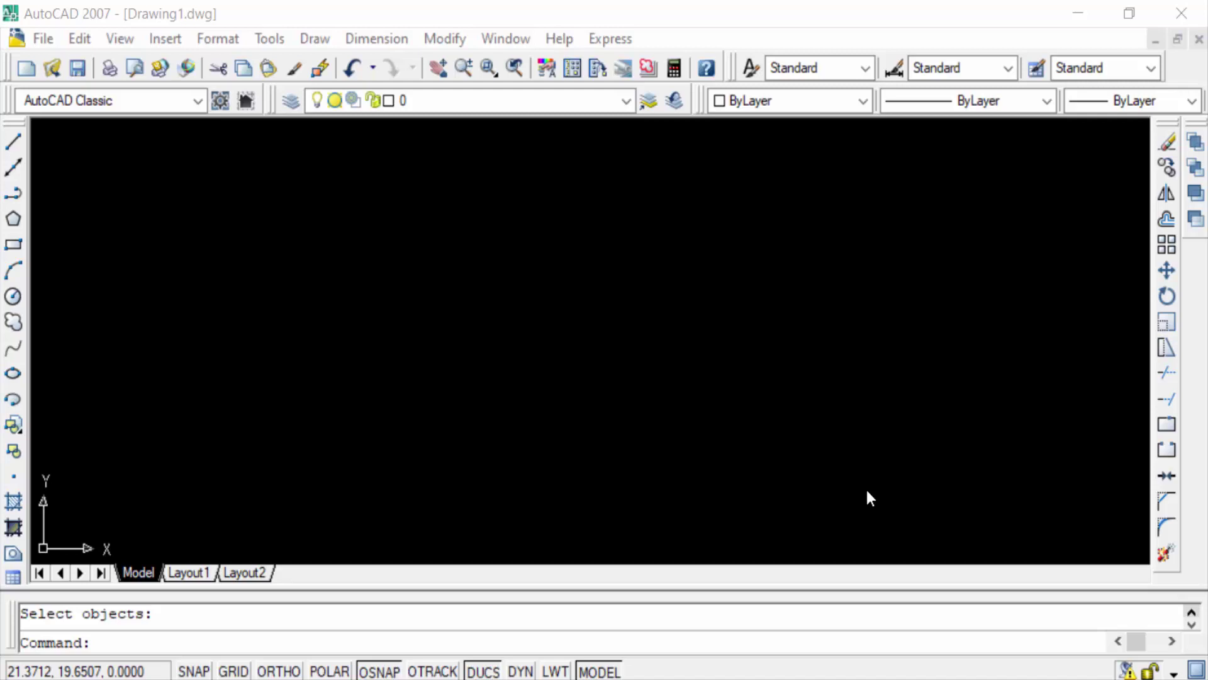
{"action": "scroll", "coordinate": [465, 276], "scroll_direction": "down", "scroll_amount": 3}
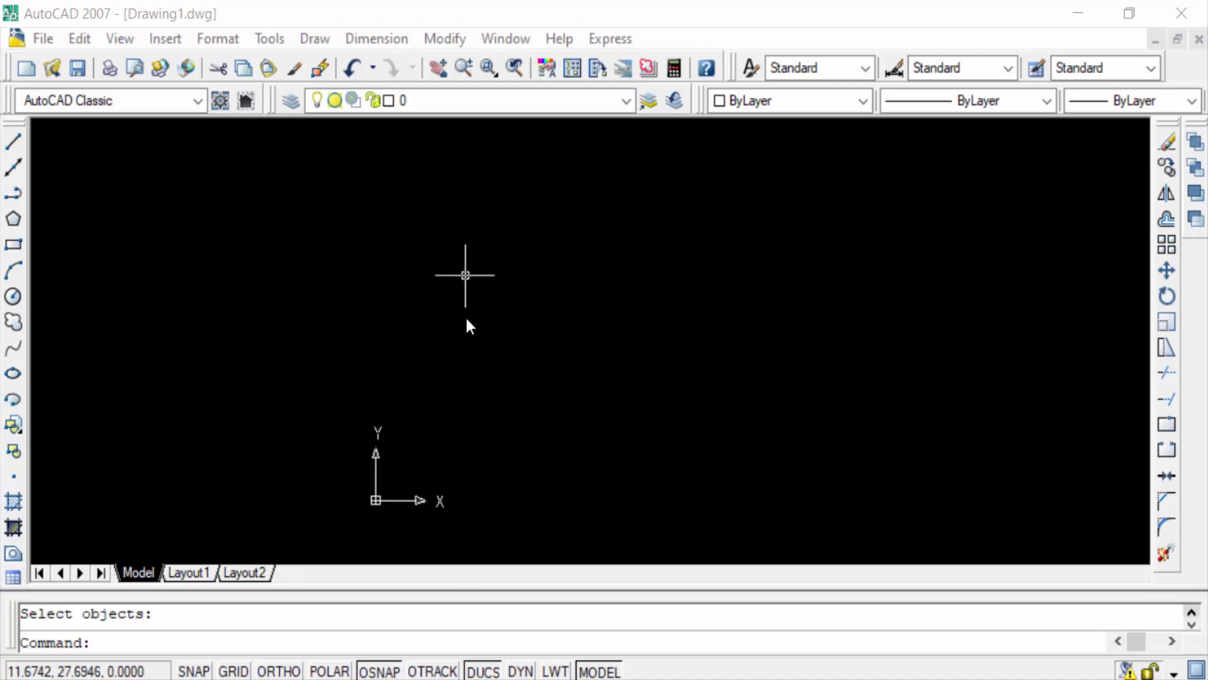
{"action": "scroll", "coordinate": [472, 319], "scroll_direction": "up", "scroll_amount": 3}
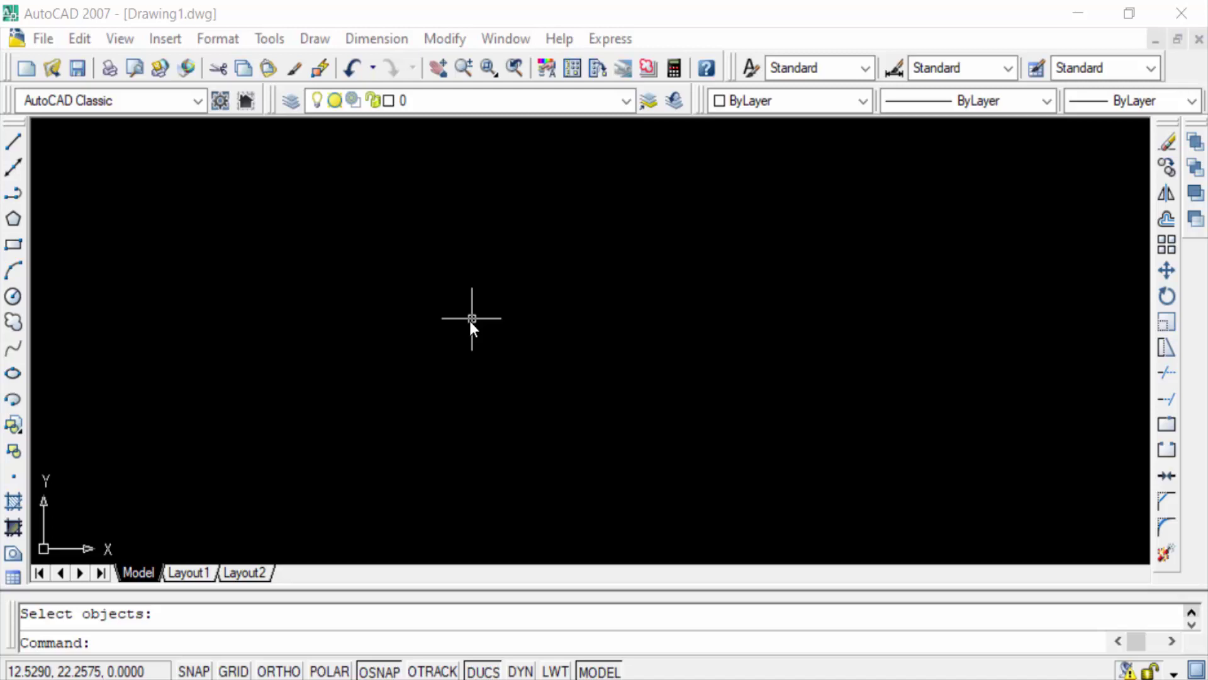
{"action": "scroll", "coordinate": [473, 311], "scroll_direction": "down", "scroll_amount": 2}
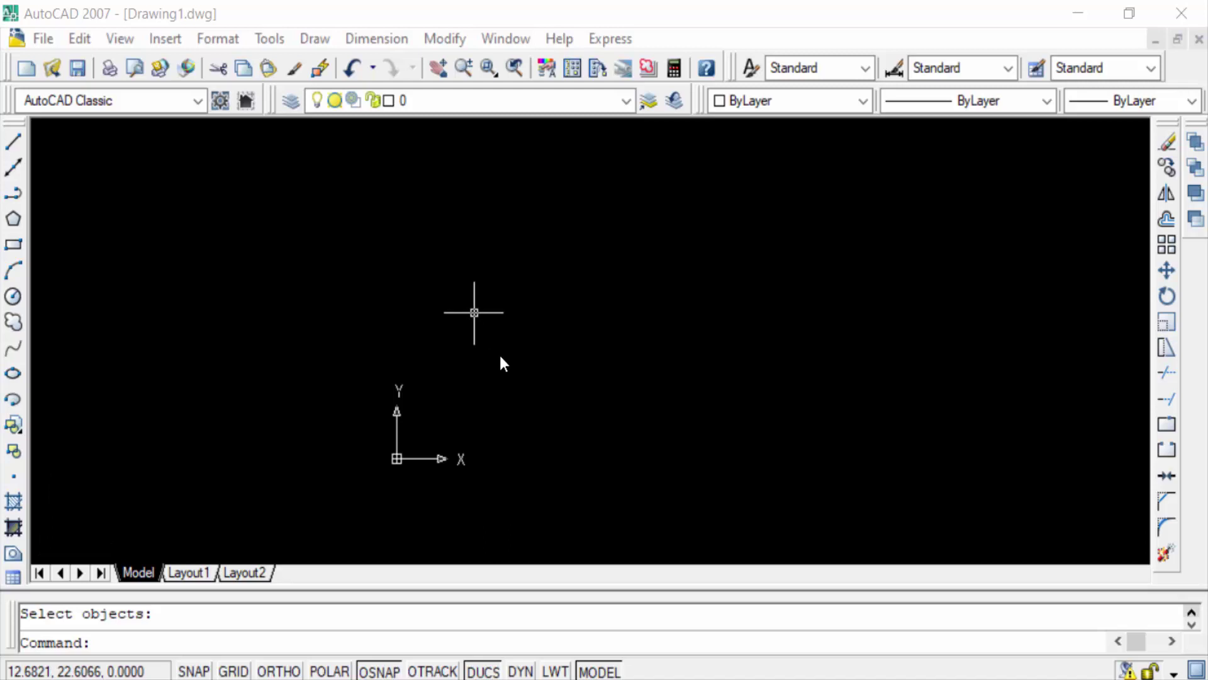
{"action": "scroll", "coordinate": [499, 353], "scroll_direction": "up", "scroll_amount": 2}
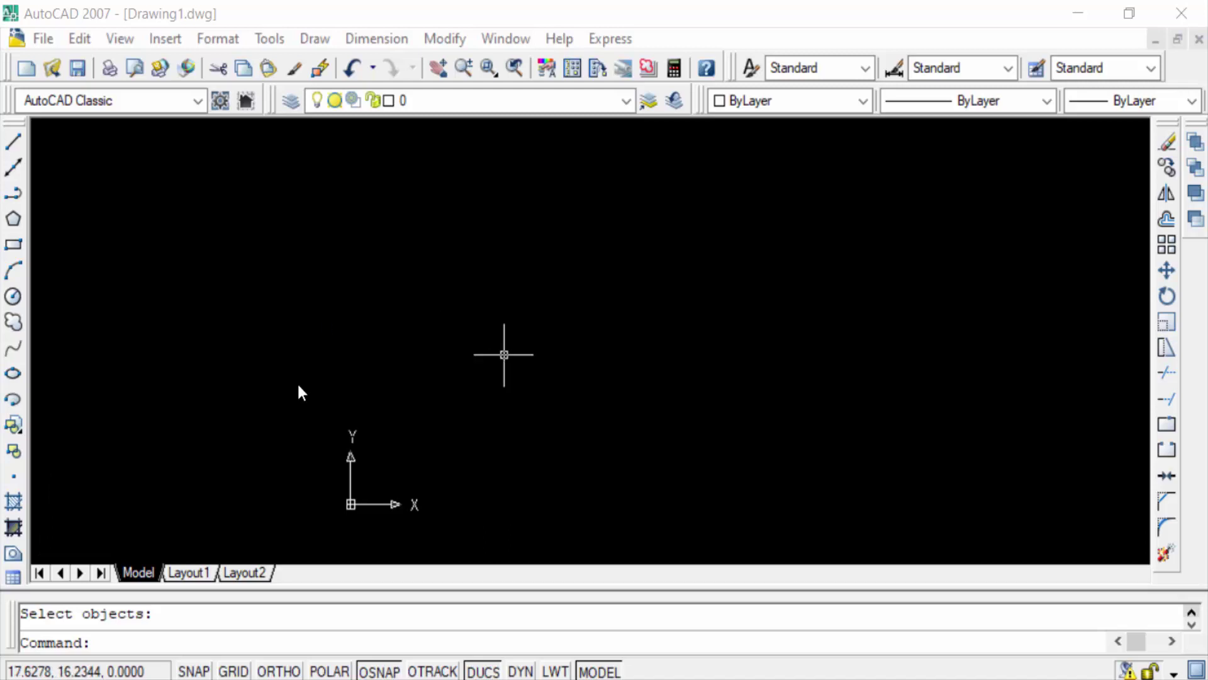
Draw a six-vertex polyline from left to right with a trench-like dip in the middle
{"action": "left_click", "coordinate": [221, 643]}
{"action": "type", "text": "pl"}
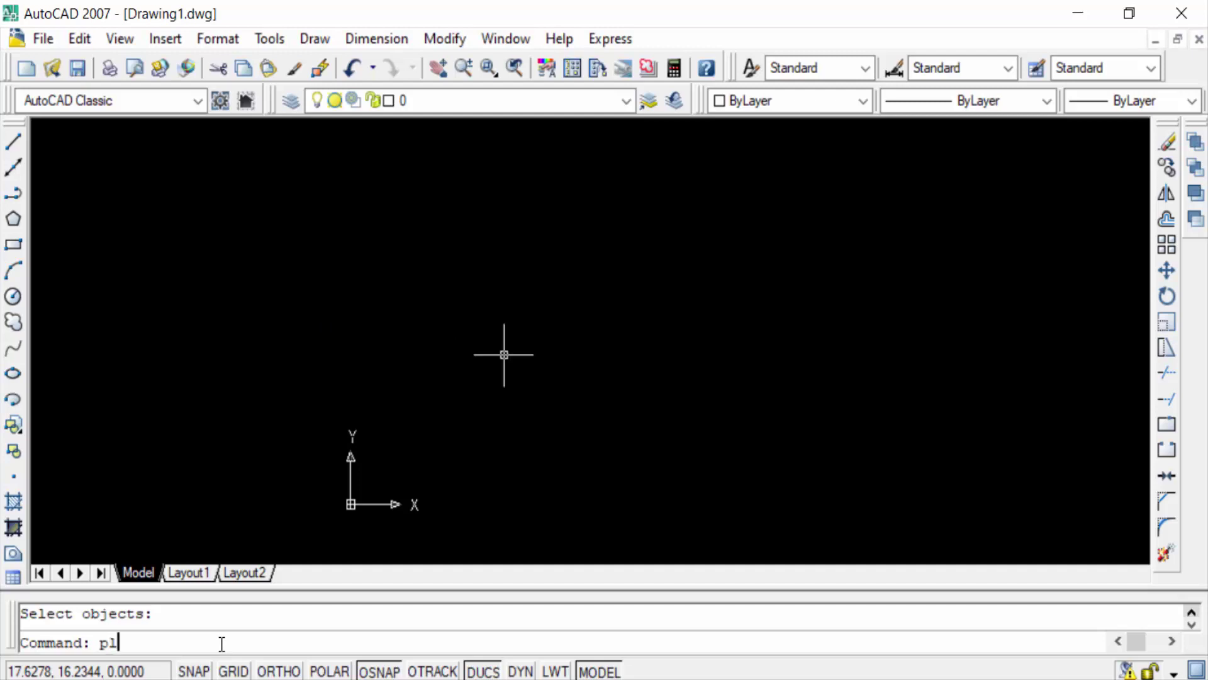
{"action": "key", "text": "Return"}
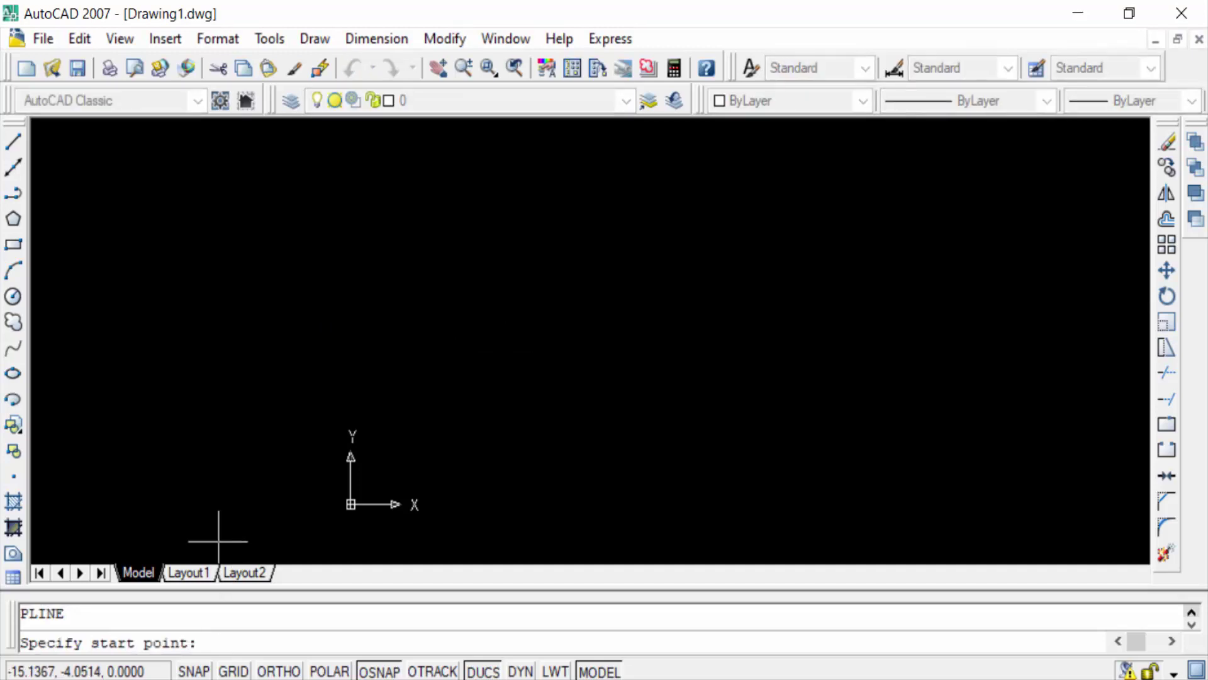
{"action": "left_click", "coordinate": [377, 344]}
{"action": "left_click", "coordinate": [541, 357]}
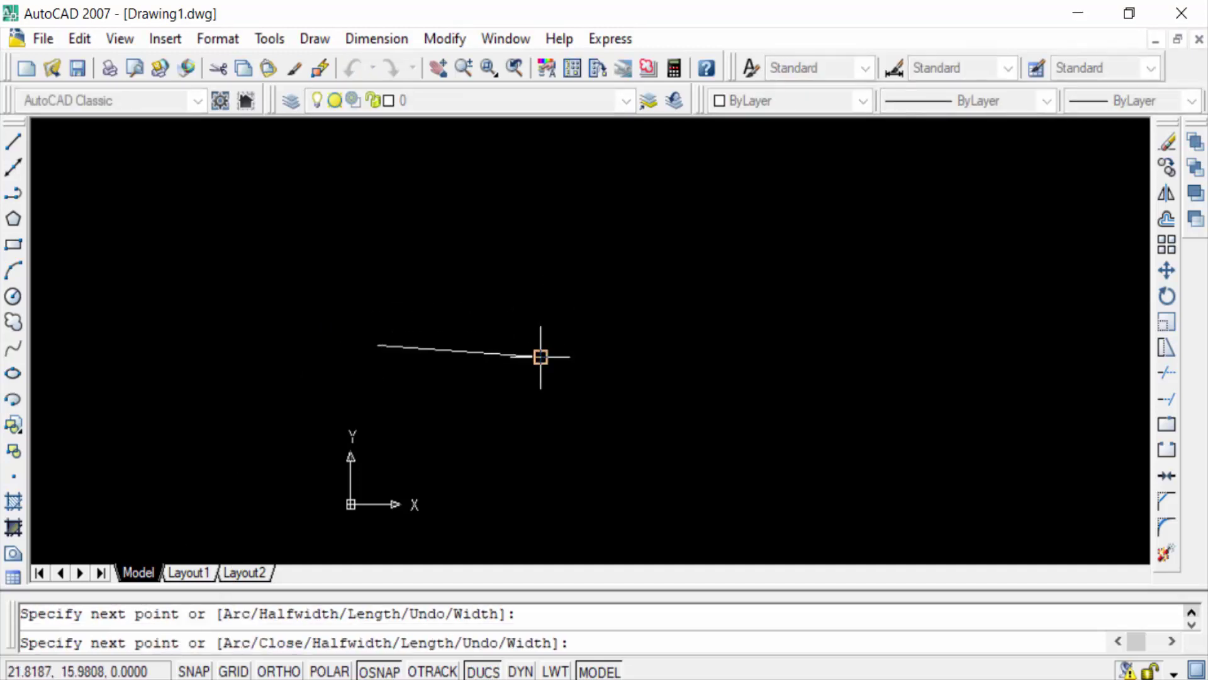
{"action": "left_click", "coordinate": [590, 435]}
{"action": "left_click", "coordinate": [740, 450]}
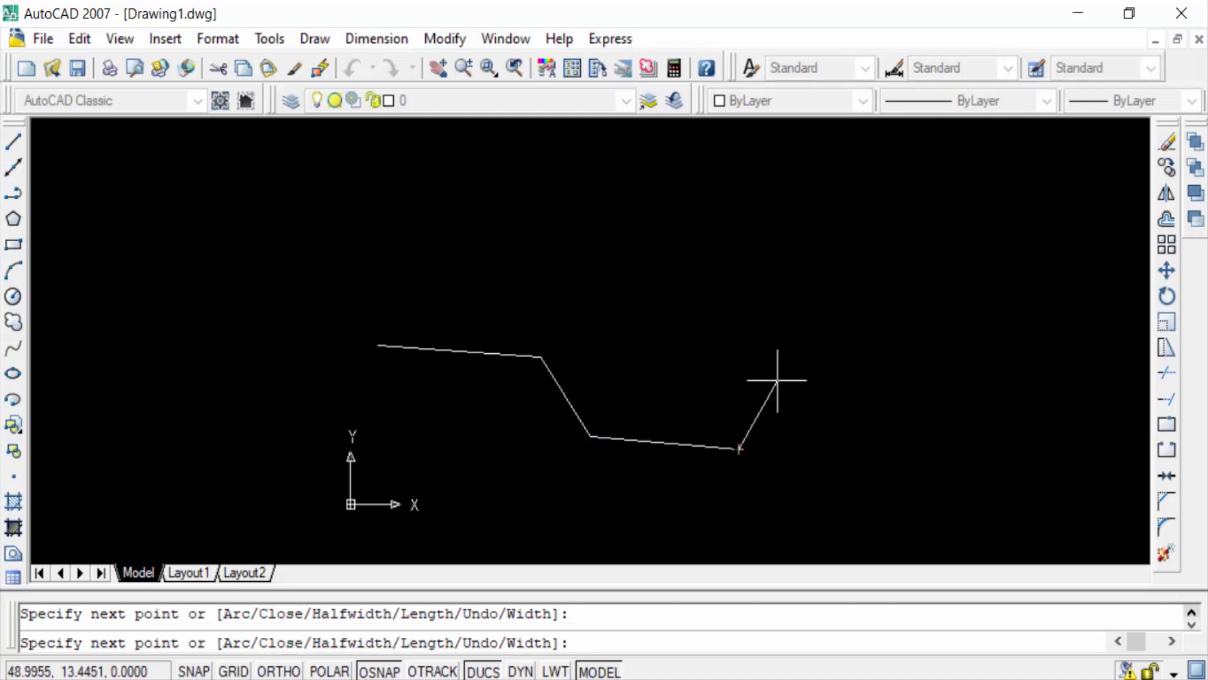
{"action": "left_click", "coordinate": [785, 373]}
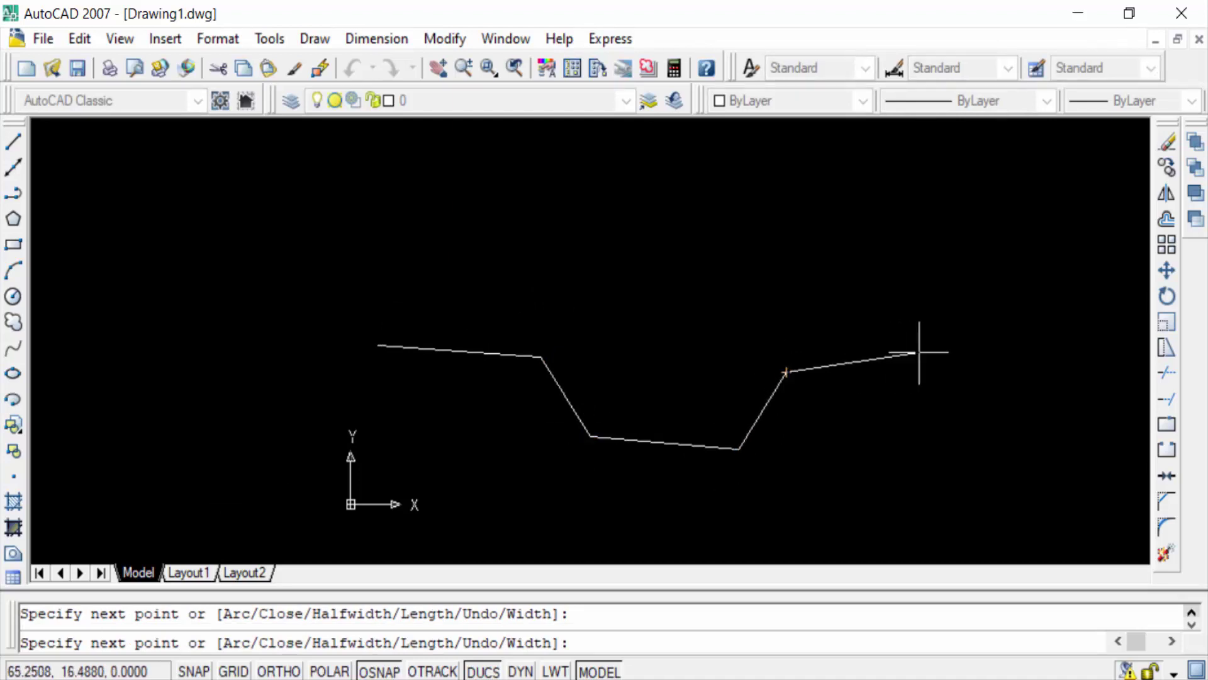
{"action": "left_click", "coordinate": [948, 373]}
{"action": "key", "text": "Return"}
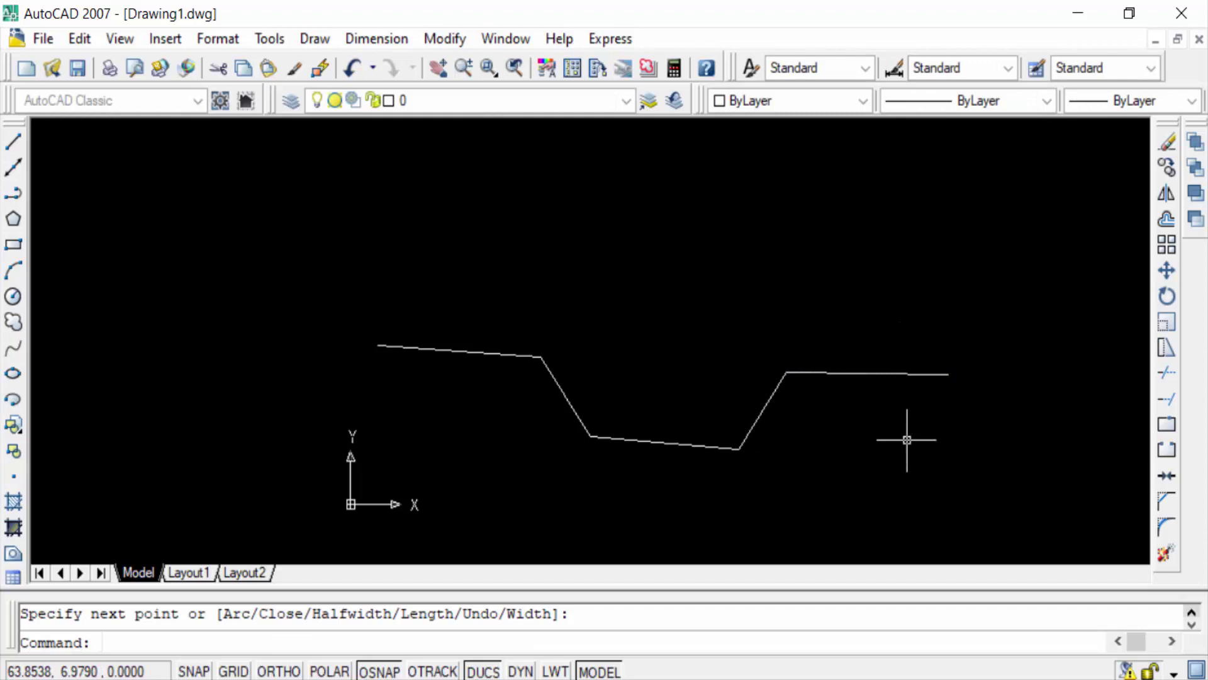
{"action": "scroll", "coordinate": [766, 405], "scroll_direction": "down", "scroll_amount": 1}
{"action": "scroll", "coordinate": [736, 423], "scroll_direction": "up", "scroll_amount": 2}
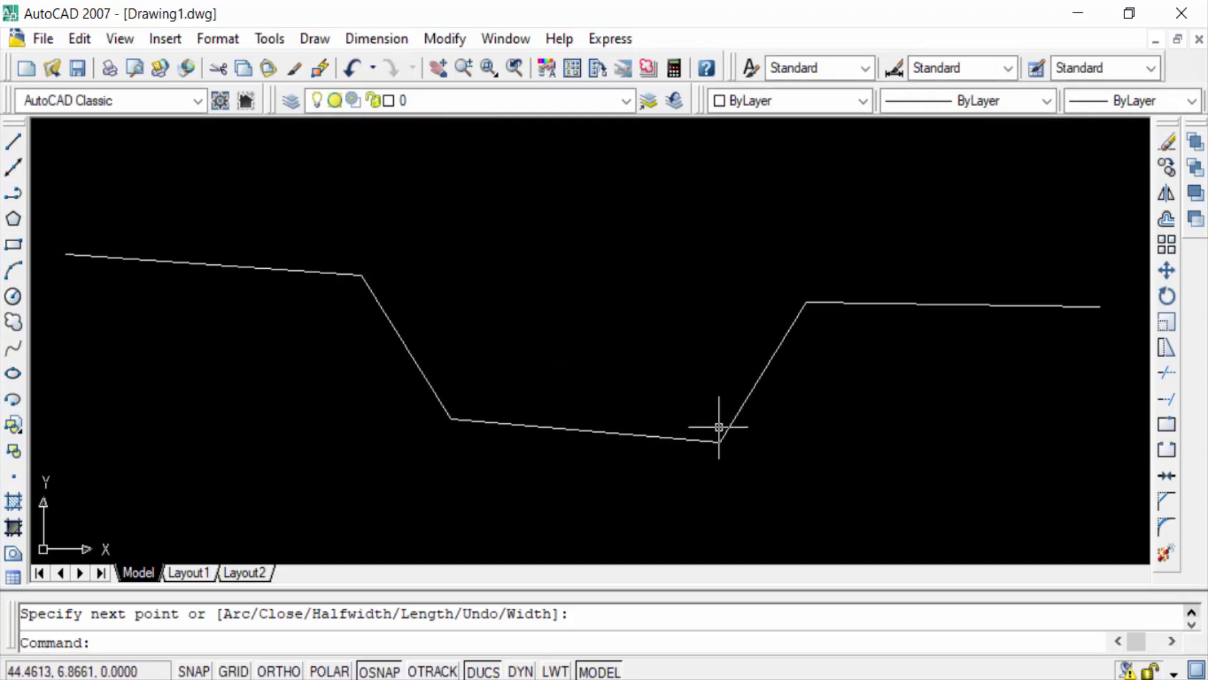
{"action": "type", "text": "b"}
Name the new block '1st' and pick its base point on the first slanted line
{"action": "key", "text": "Return"}
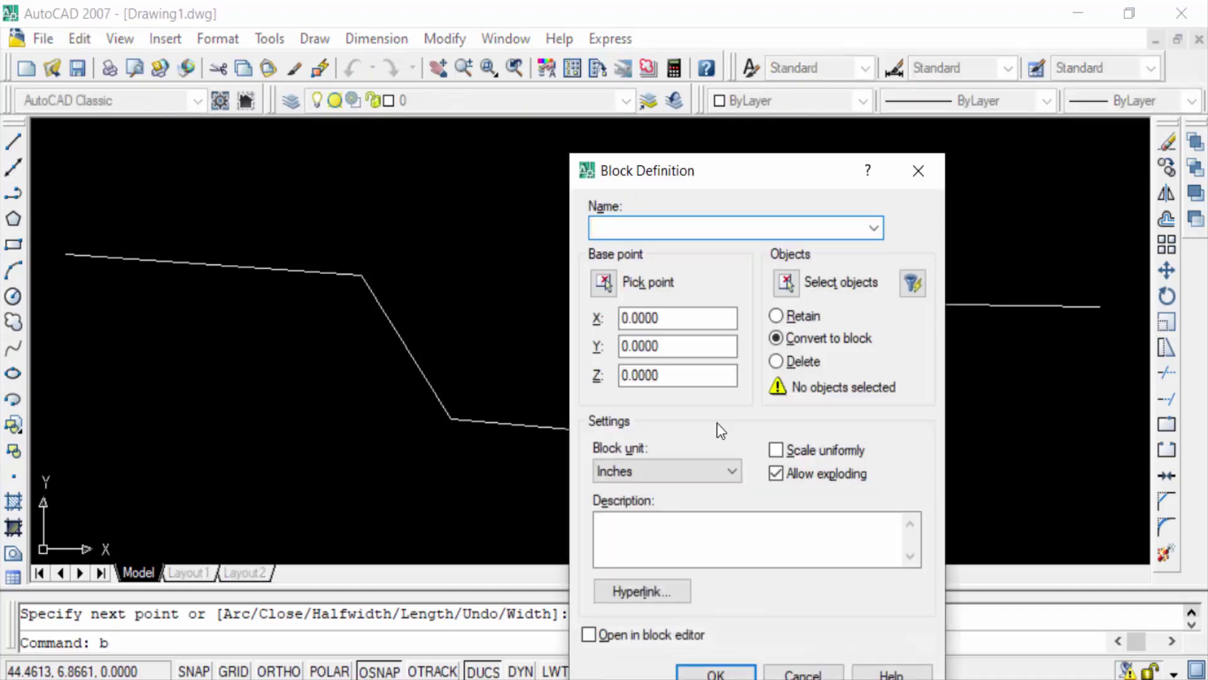
{"action": "left_click_drag", "start_coordinate": [690, 183], "coordinate": [640, 159]}
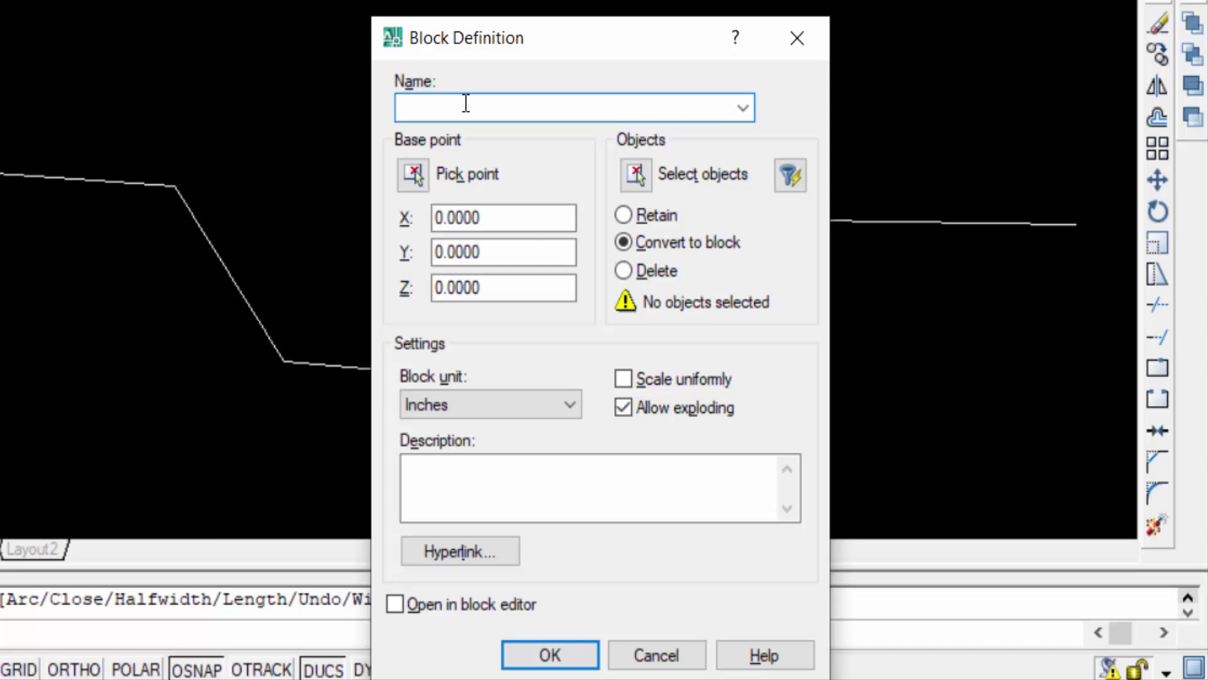
{"action": "type", "text": "1st"}
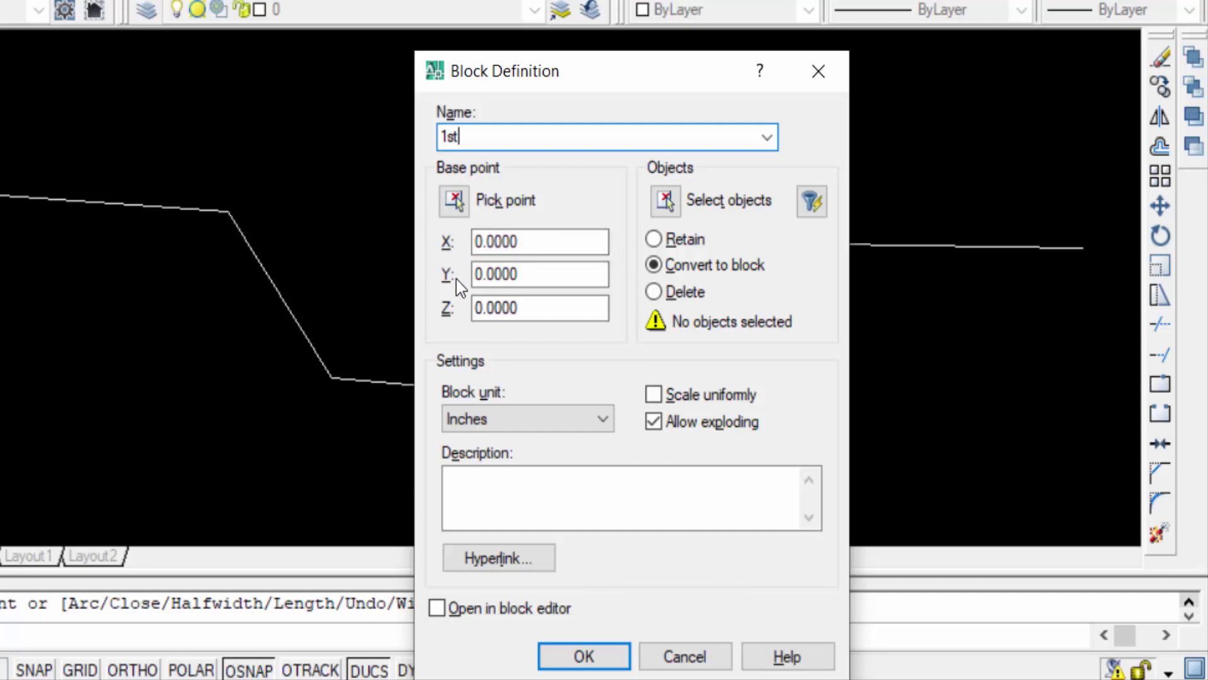
{"action": "left_click", "coordinate": [458, 200]}
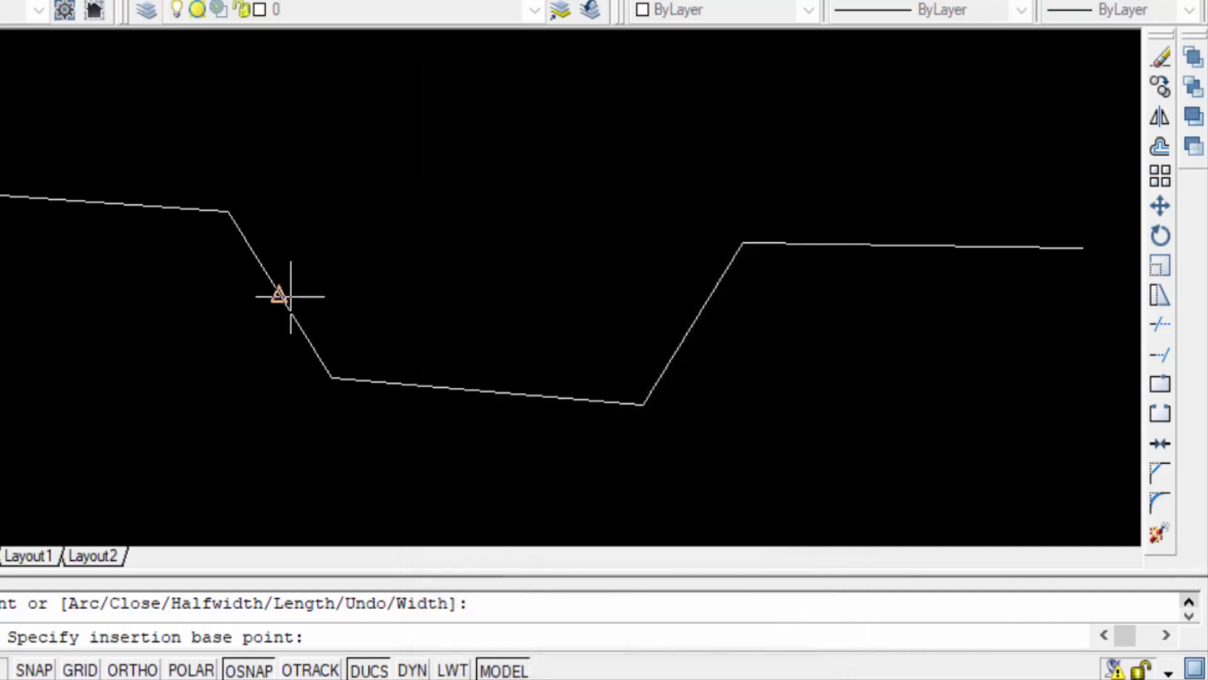
{"action": "left_click", "coordinate": [282, 295]}
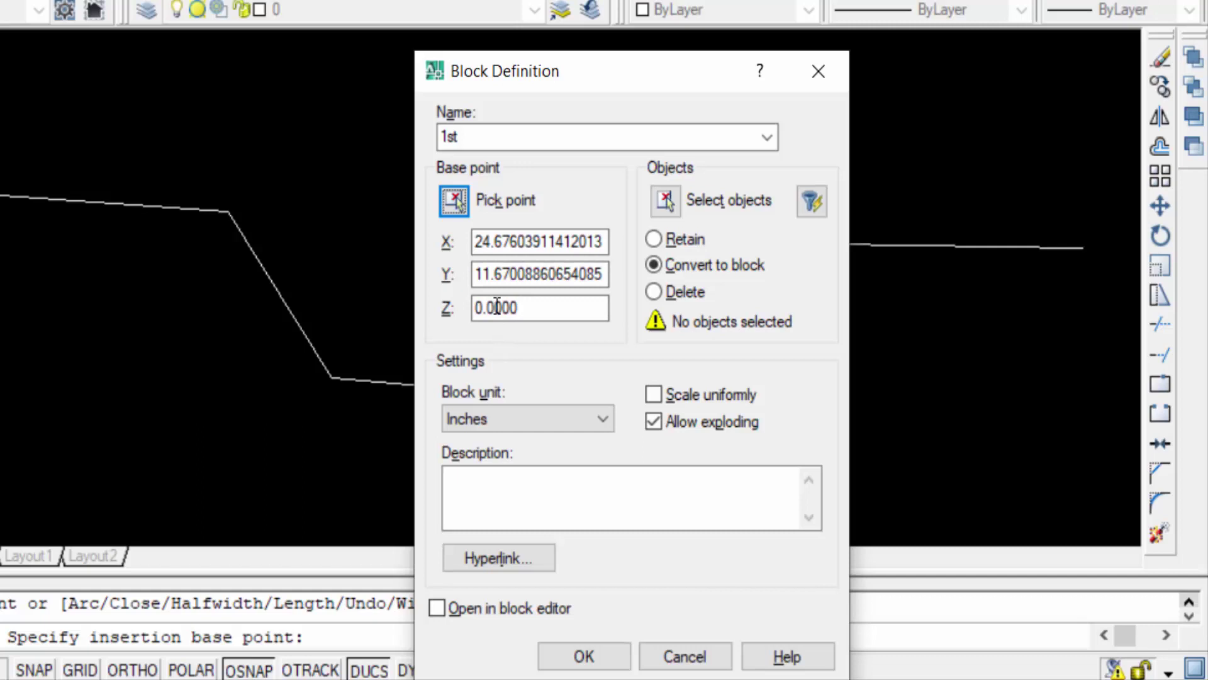
Select the zigzag polyline, keep block units as Inches, and create block '1st'
{"action": "left_click", "coordinate": [669, 202]}
{"action": "left_click", "coordinate": [680, 336]}
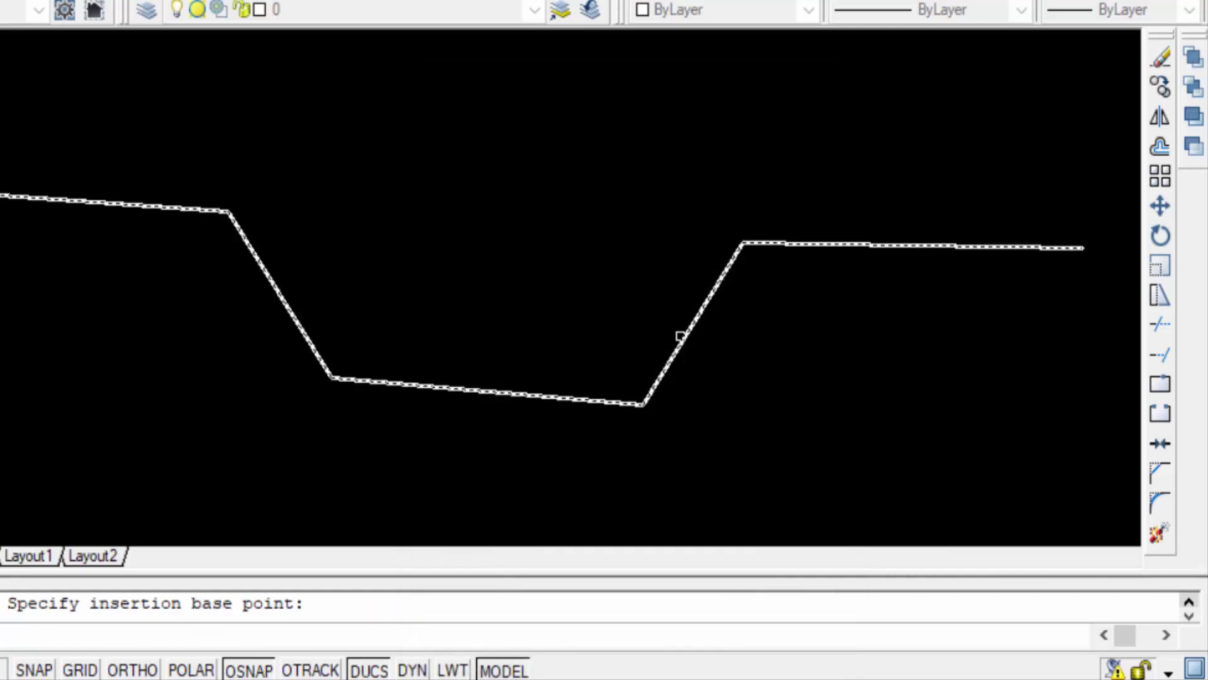
{"action": "key", "text": "Return"}
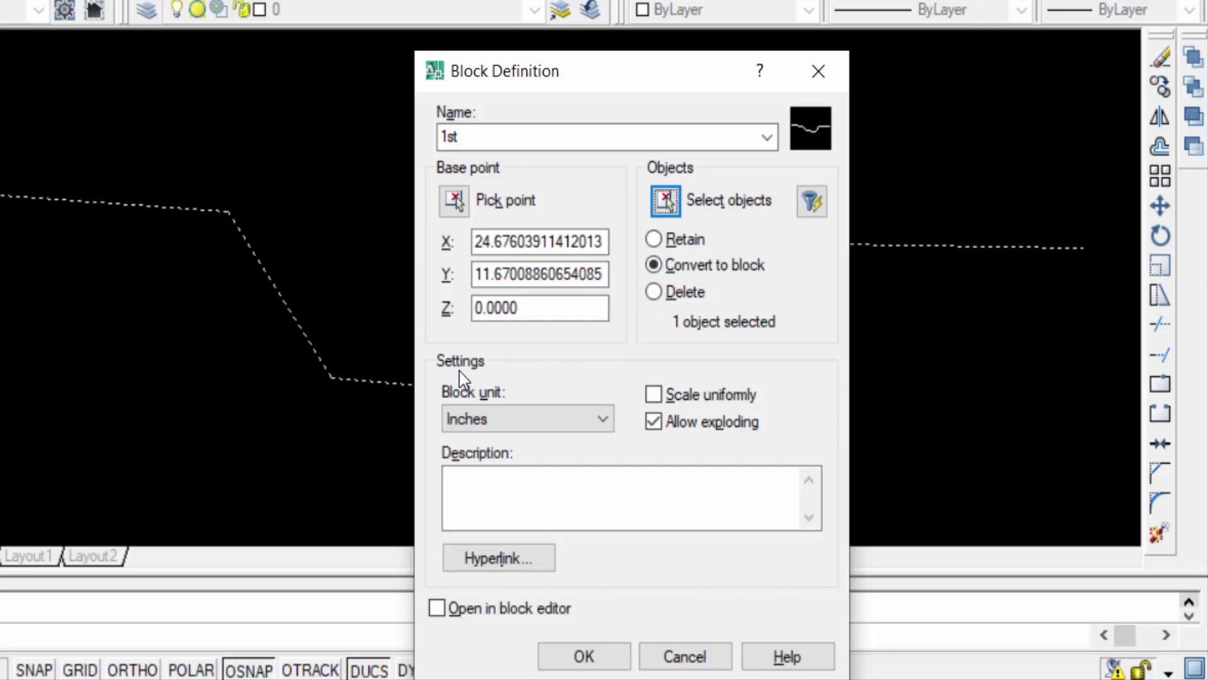
{"action": "left_click", "coordinate": [485, 420]}
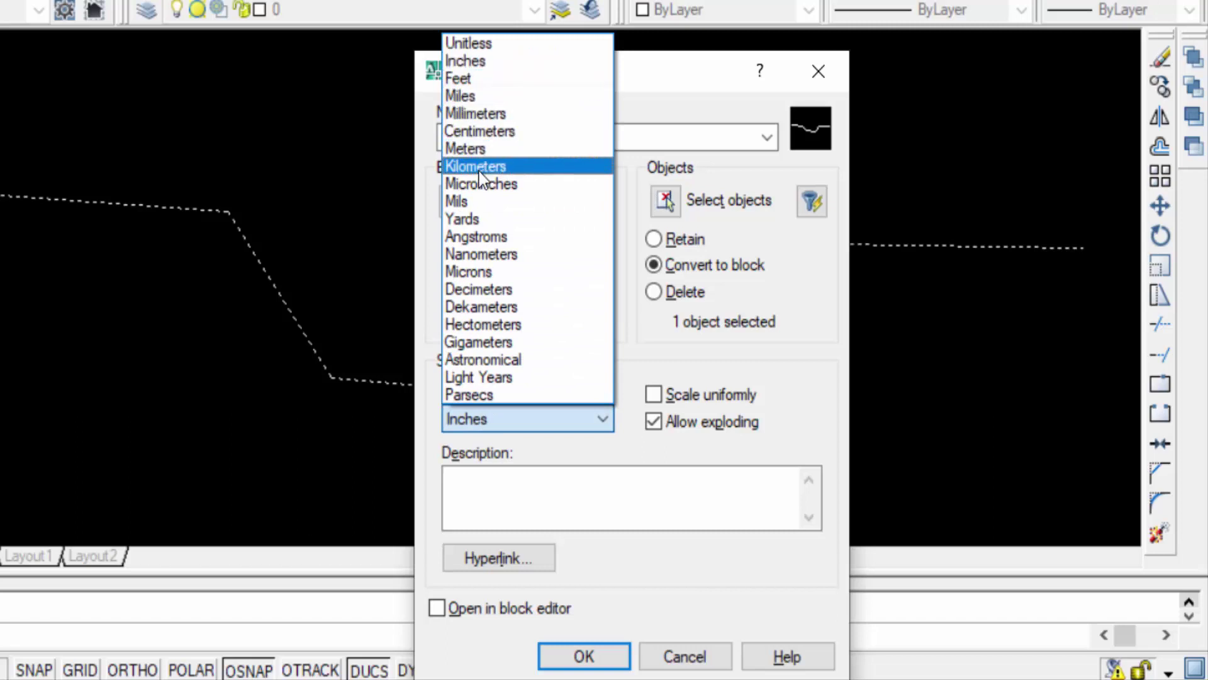
{"action": "left_click", "coordinate": [506, 423]}
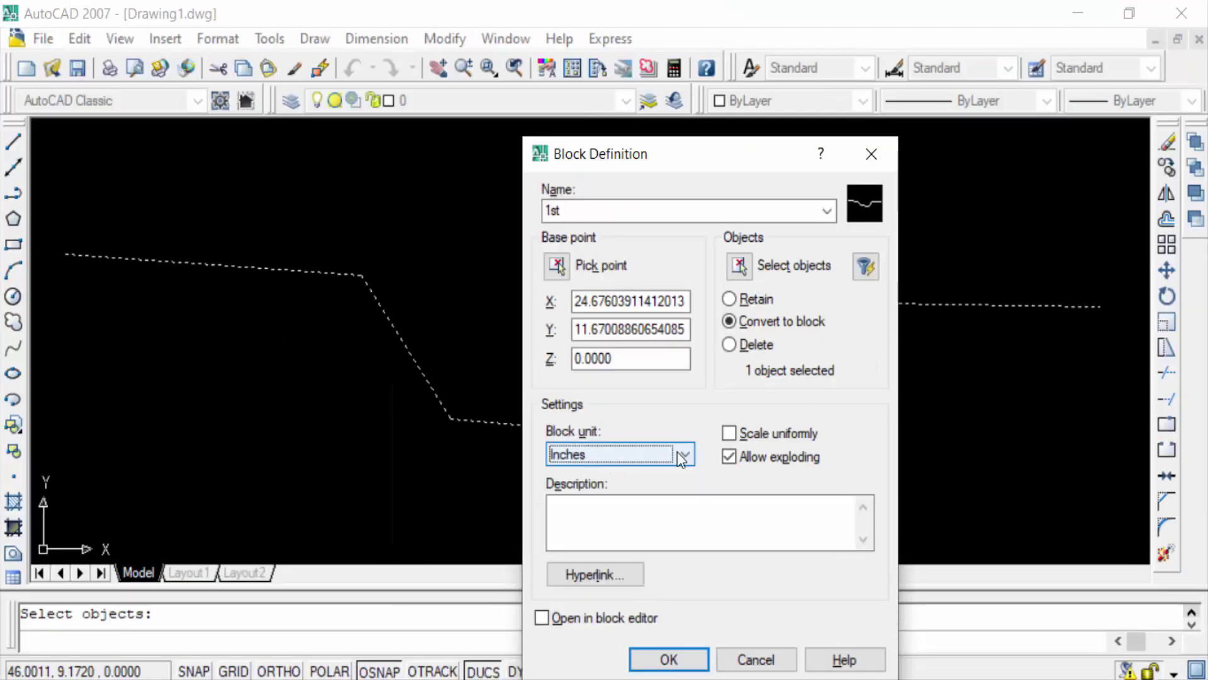
{"action": "left_click", "coordinate": [596, 520]}
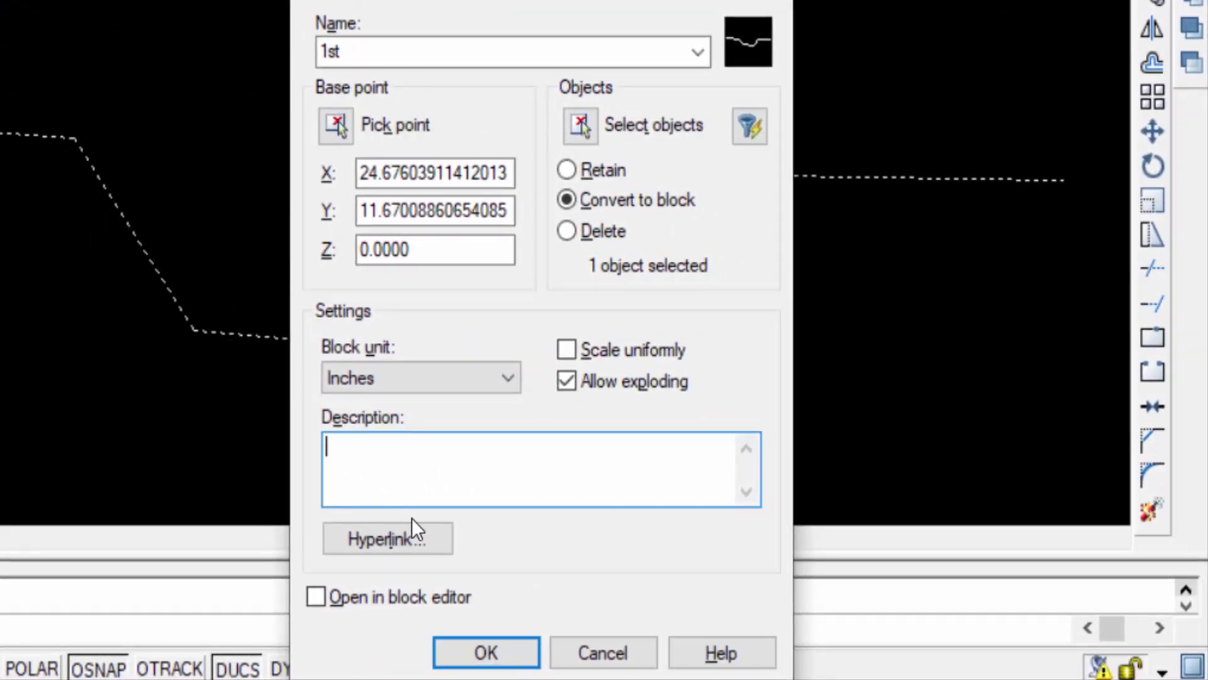
{"action": "left_click", "coordinate": [472, 648]}
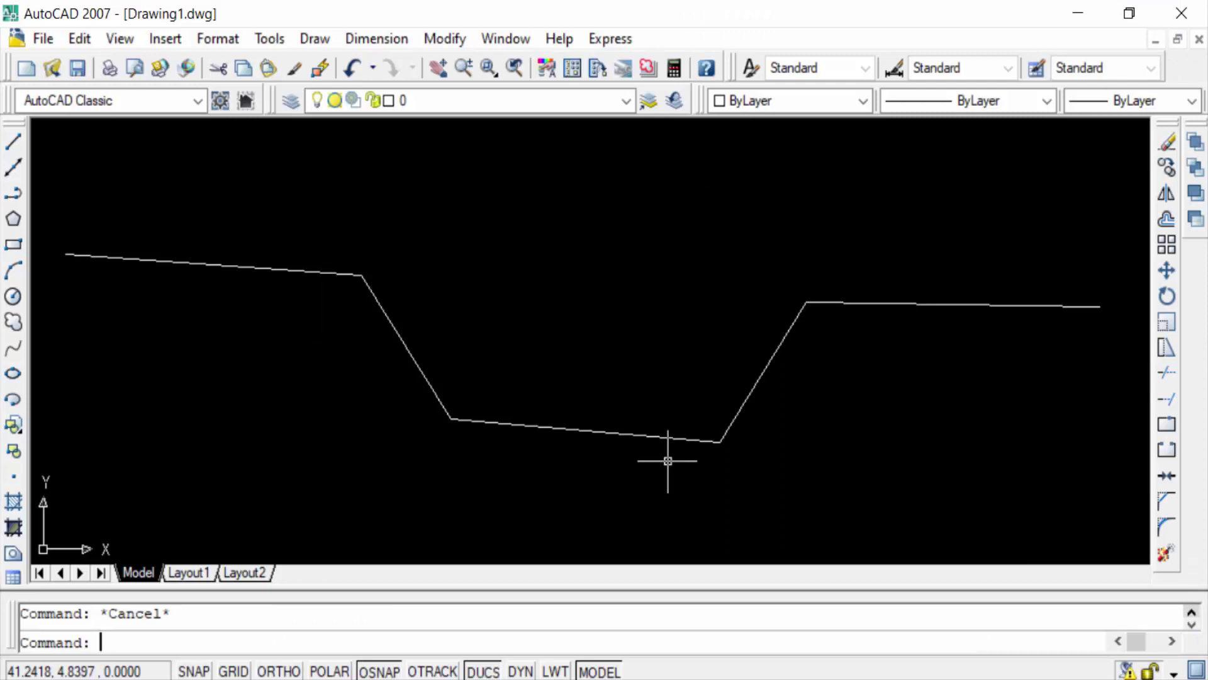
{"action": "type", "text": "e"}
Erase the zigzag polyline, leaving the drawing empty
{"action": "key", "text": "Return"}
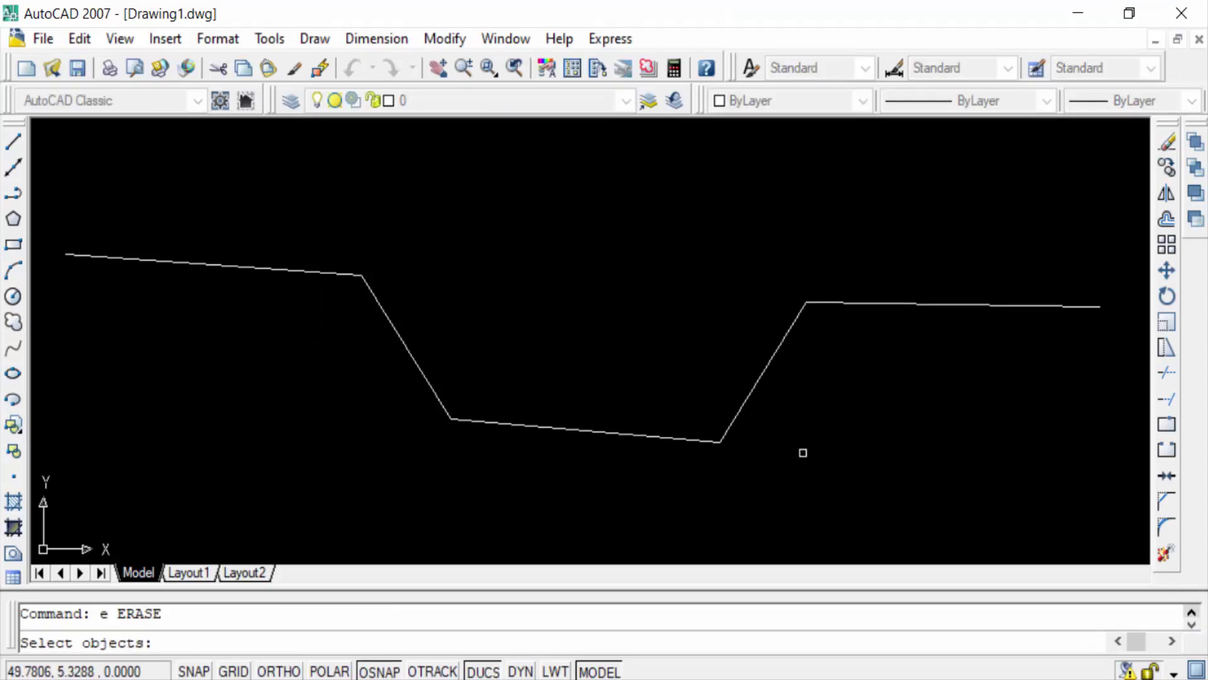
{"action": "left_click", "coordinate": [801, 450]}
{"action": "left_click", "coordinate": [727, 329]}
{"action": "key", "text": "Return"}
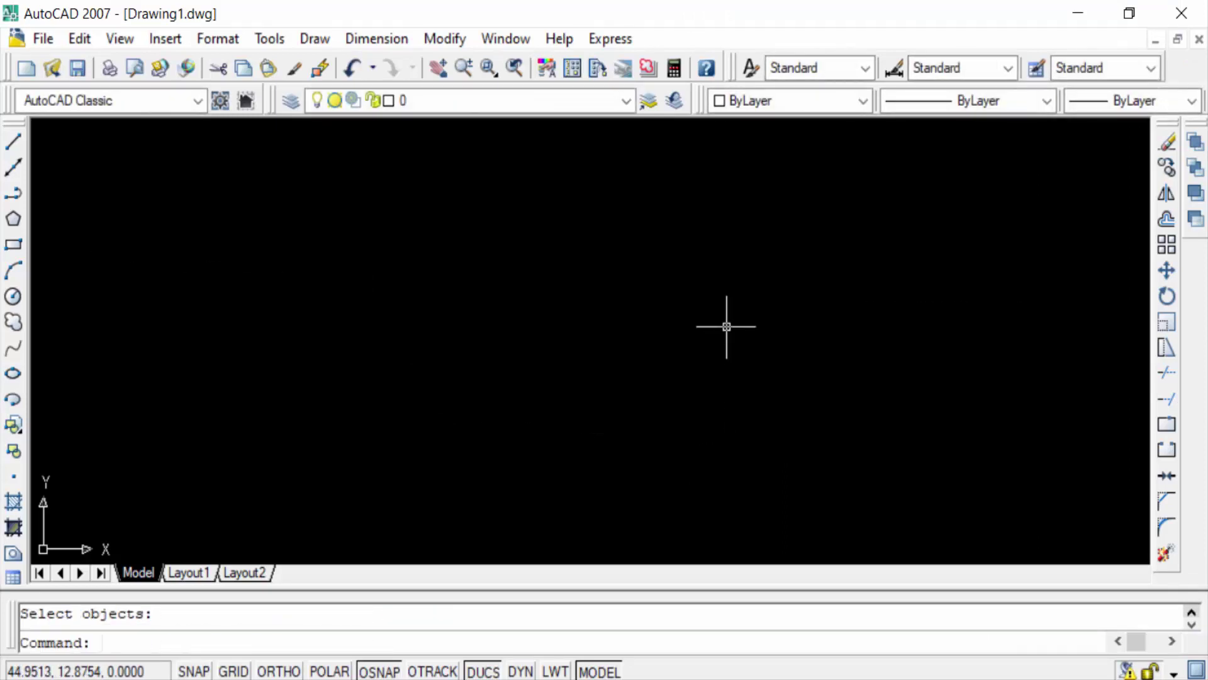
{"action": "key", "text": "Escape"}
{"action": "type", "text": "i"}
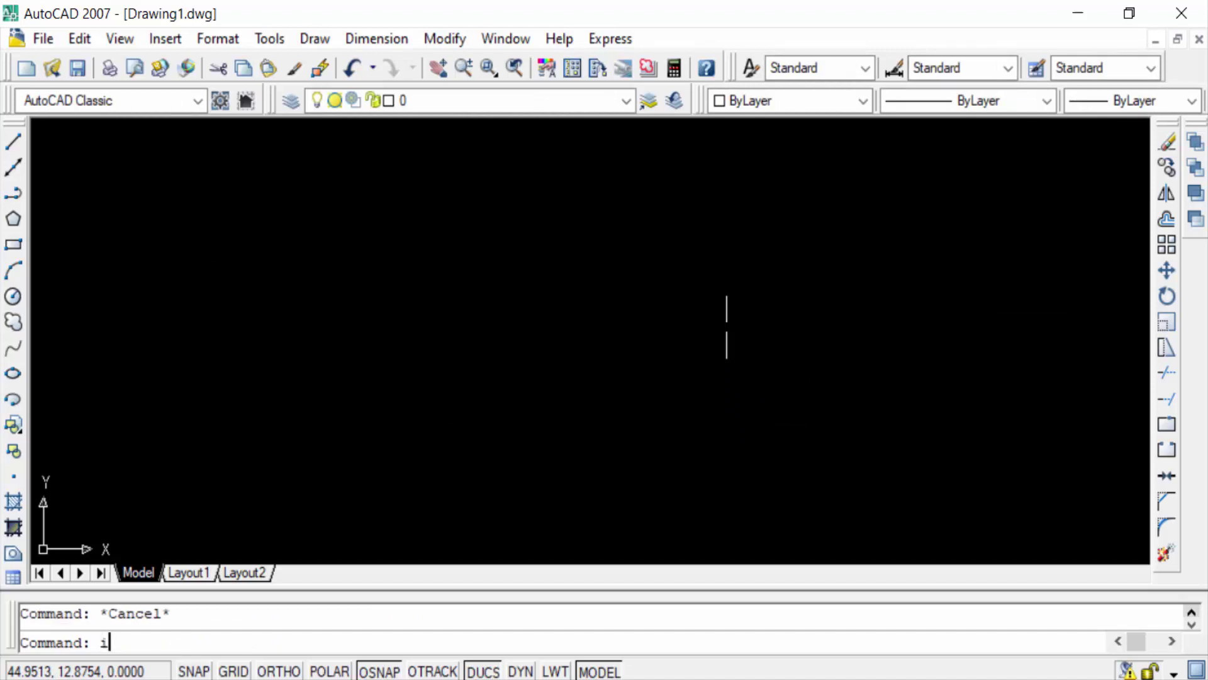
Choose block '1st' in the Insert dialog and confirm to start placing it
{"action": "key", "text": "Return"}
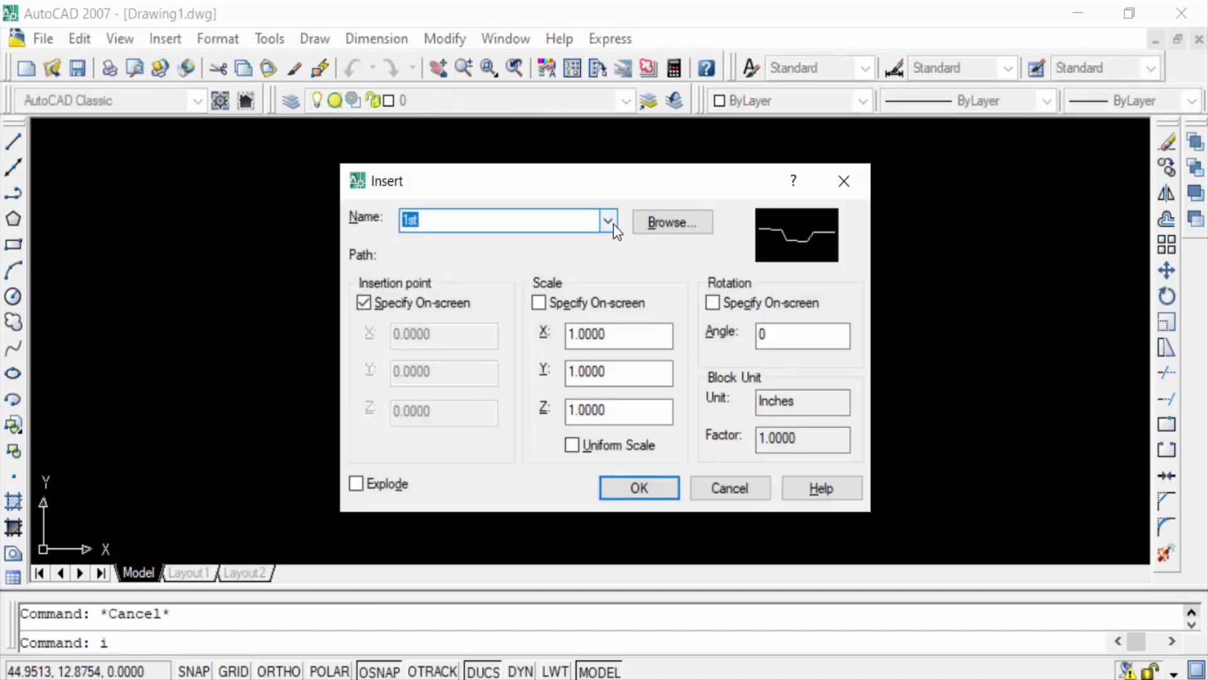
{"action": "left_click", "coordinate": [608, 221]}
{"action": "left_click", "coordinate": [525, 261]}
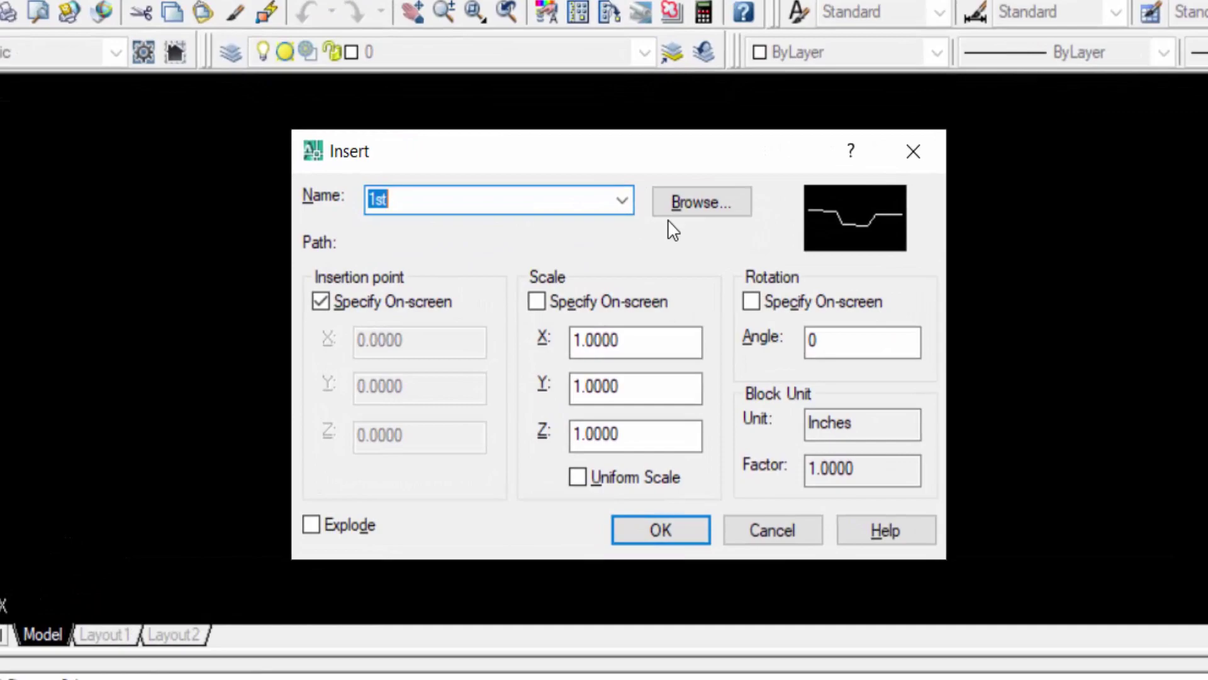
{"action": "key", "text": "Return"}
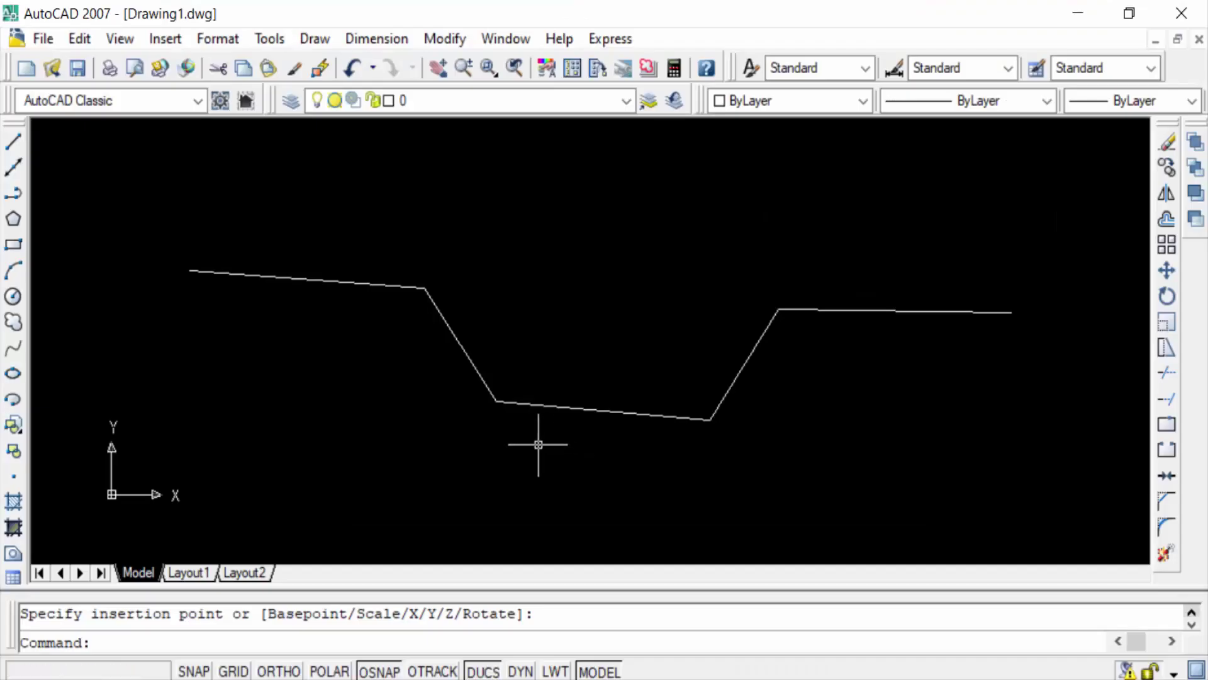